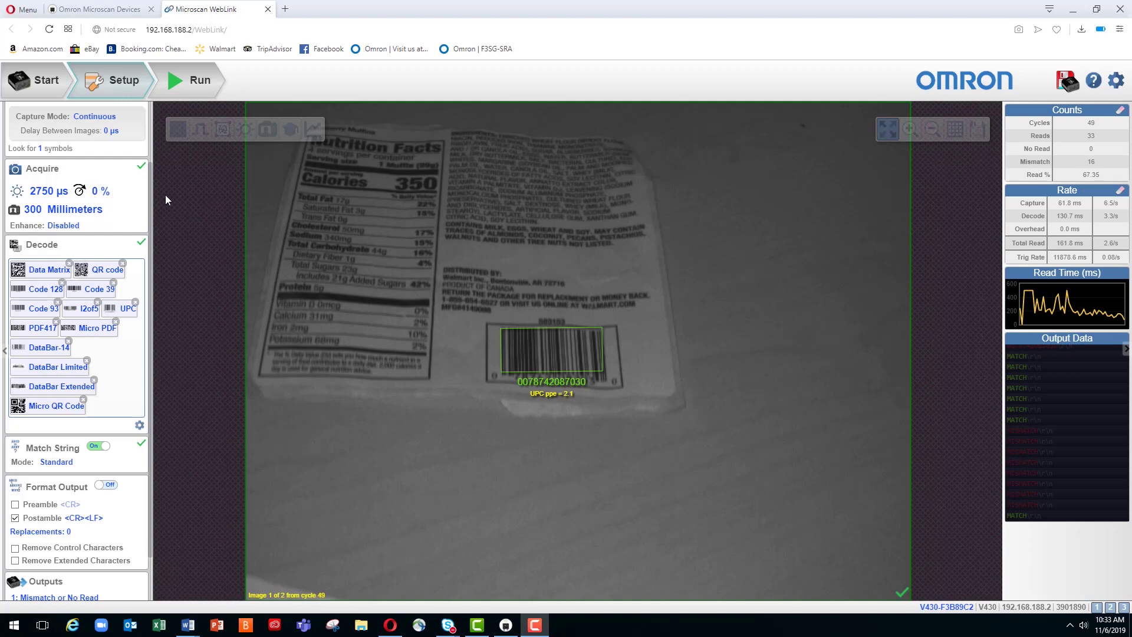
Switch the capture mode from Continuous to Rapid Capture, with 1 capture in Timed Capture mode
{"action": "left_click", "coordinate": [83, 119]}
{"action": "left_click", "coordinate": [135, 121]}
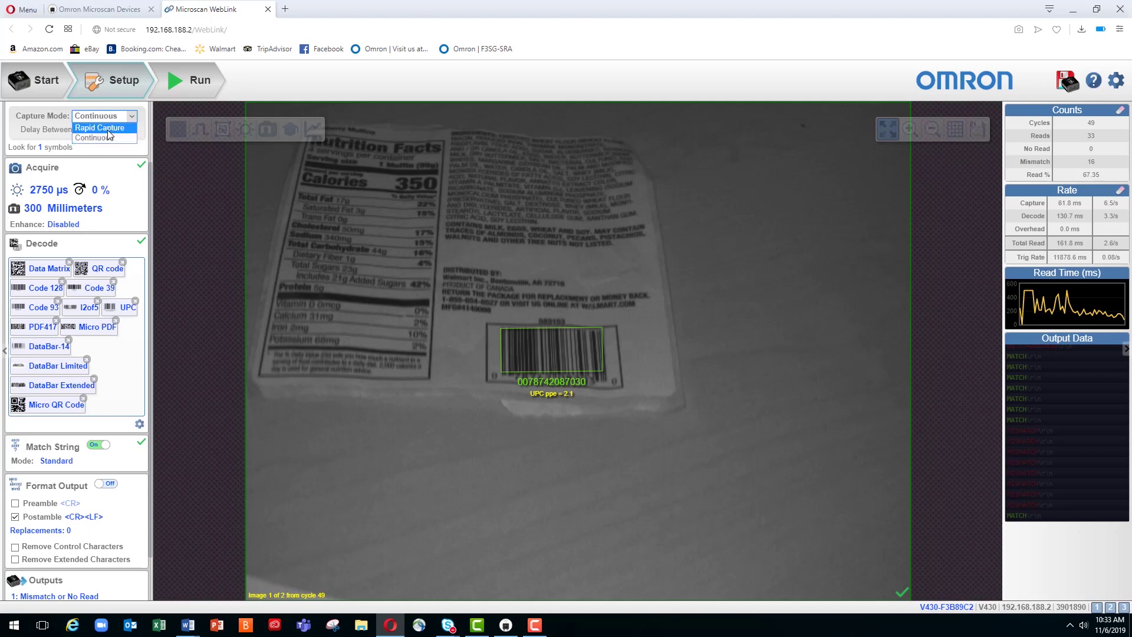
{"action": "left_click", "coordinate": [110, 128]}
{"action": "left_click", "coordinate": [115, 118]}
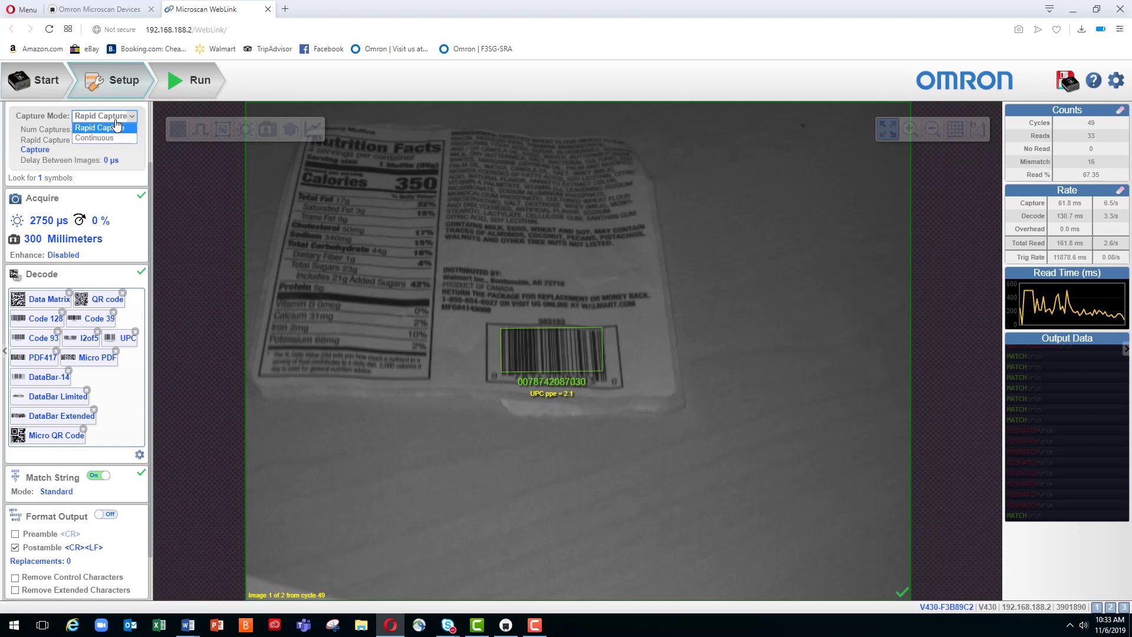
{"action": "left_click", "coordinate": [117, 129]}
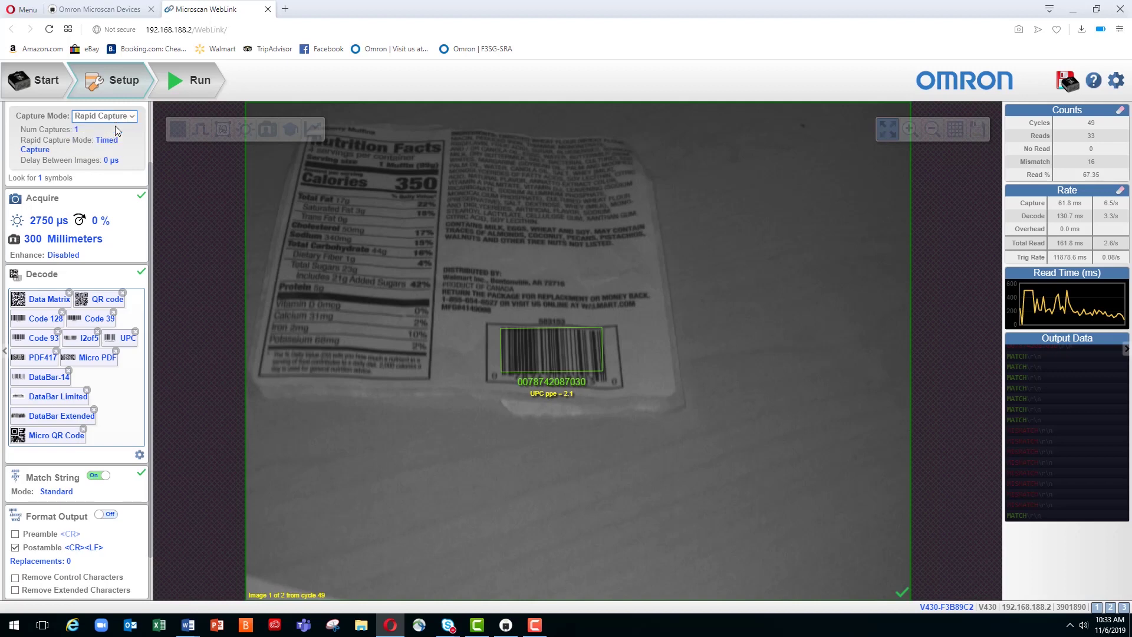
Re-enable Match String and open its editor in Standard mode, with partial match start 3, length 3
{"action": "left_click", "coordinate": [105, 476]}
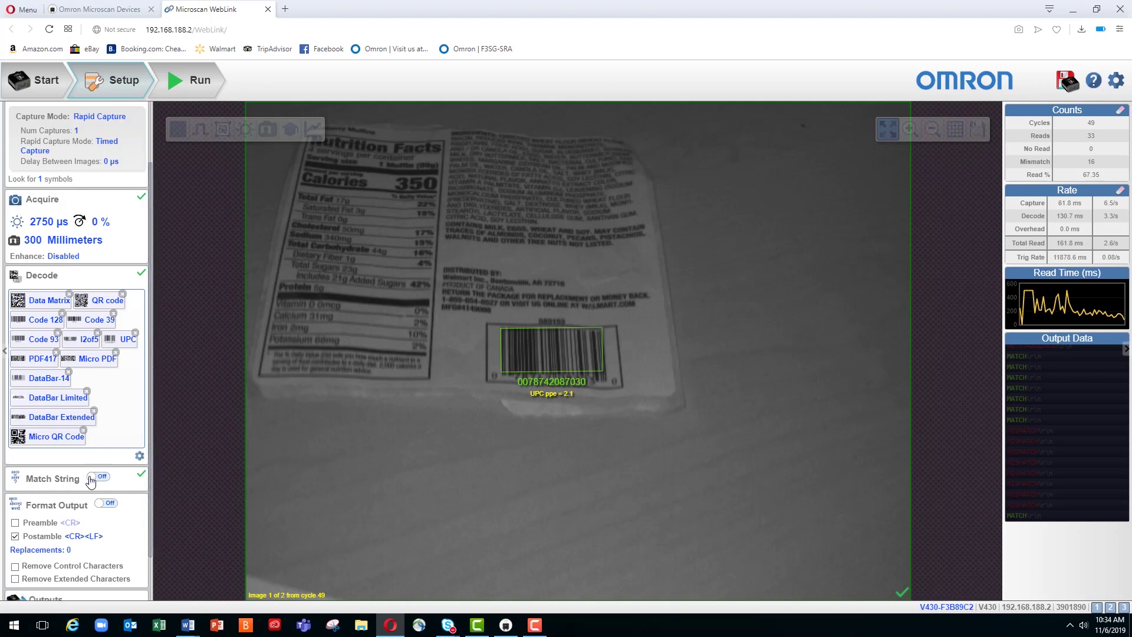
{"action": "left_click", "coordinate": [91, 478]}
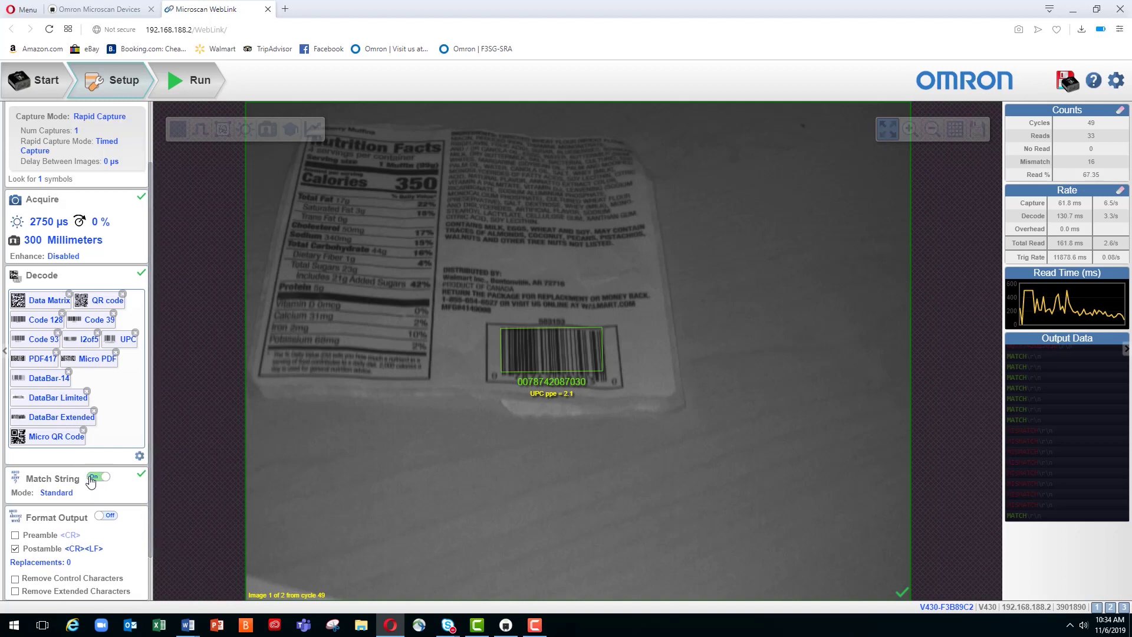
{"action": "left_click", "coordinate": [59, 494]}
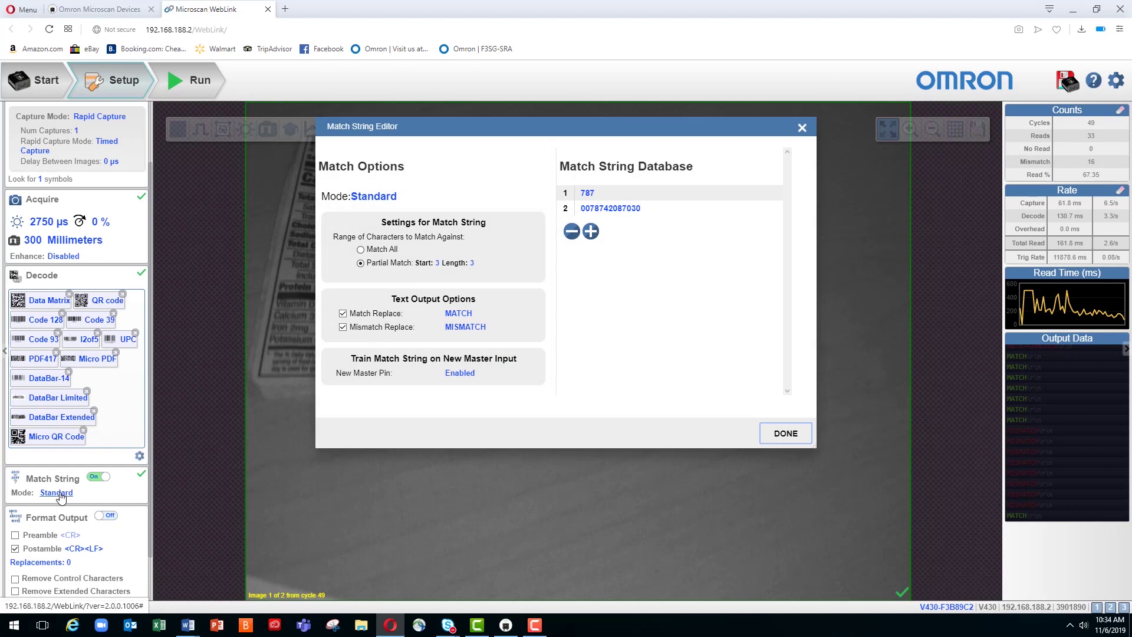
{"action": "left_click", "coordinate": [370, 199]}
{"action": "left_click", "coordinate": [393, 200]}
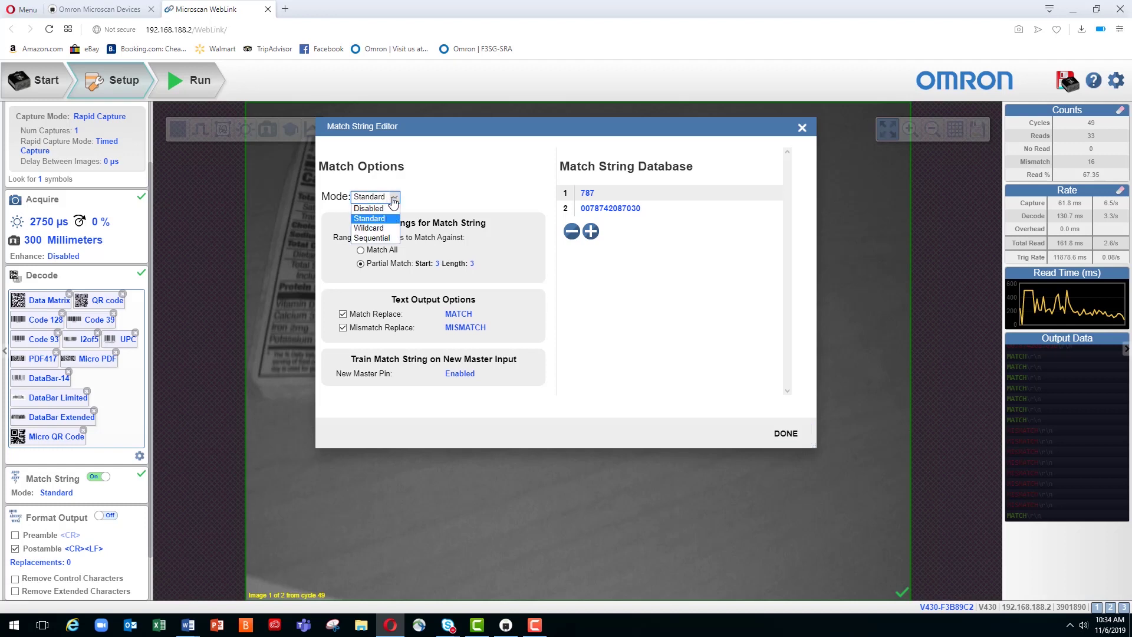
{"action": "left_click", "coordinate": [366, 219]}
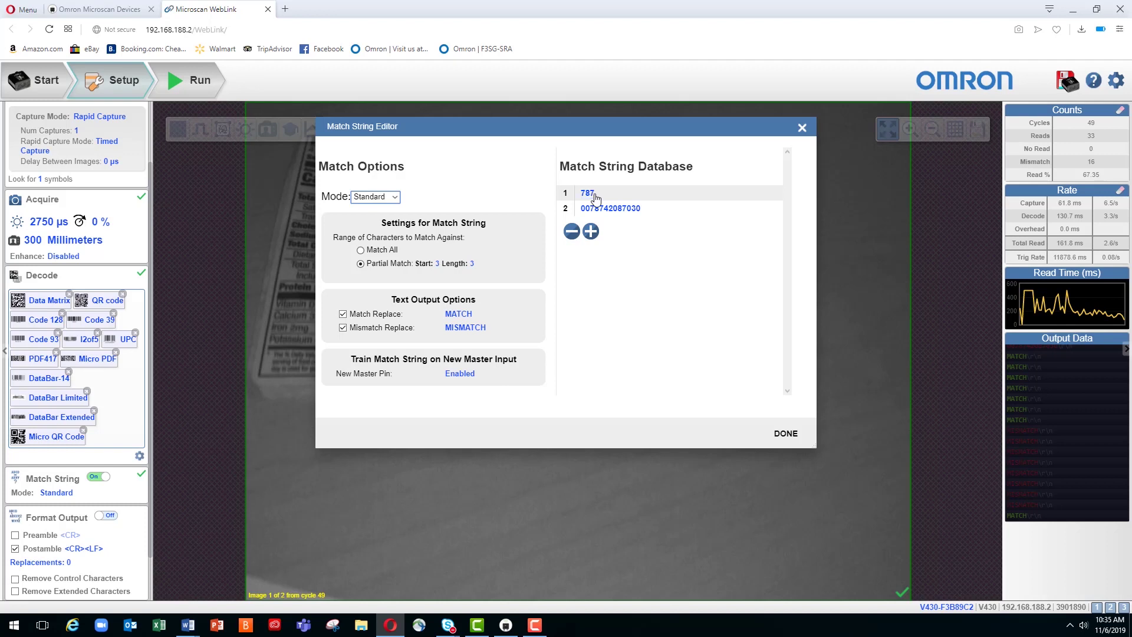
Close the editor, trigger four UPC reads reported as MATCH, then one Code 128 read flagged Mismatch
{"action": "left_click", "coordinate": [786, 434]}
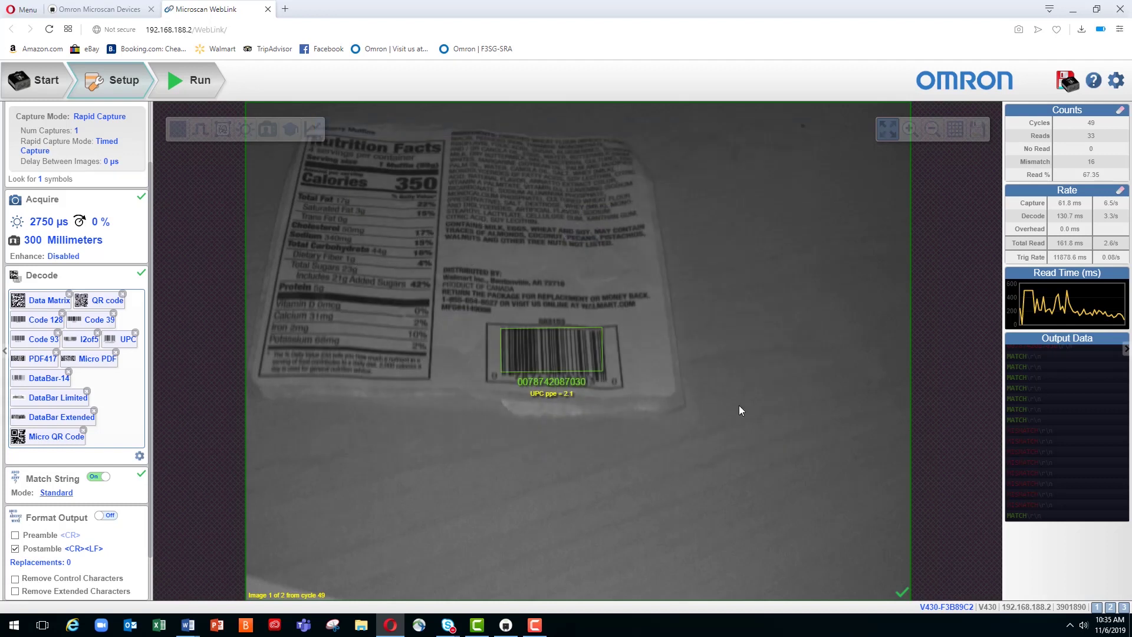
{"action": "left_click", "coordinate": [200, 131]}
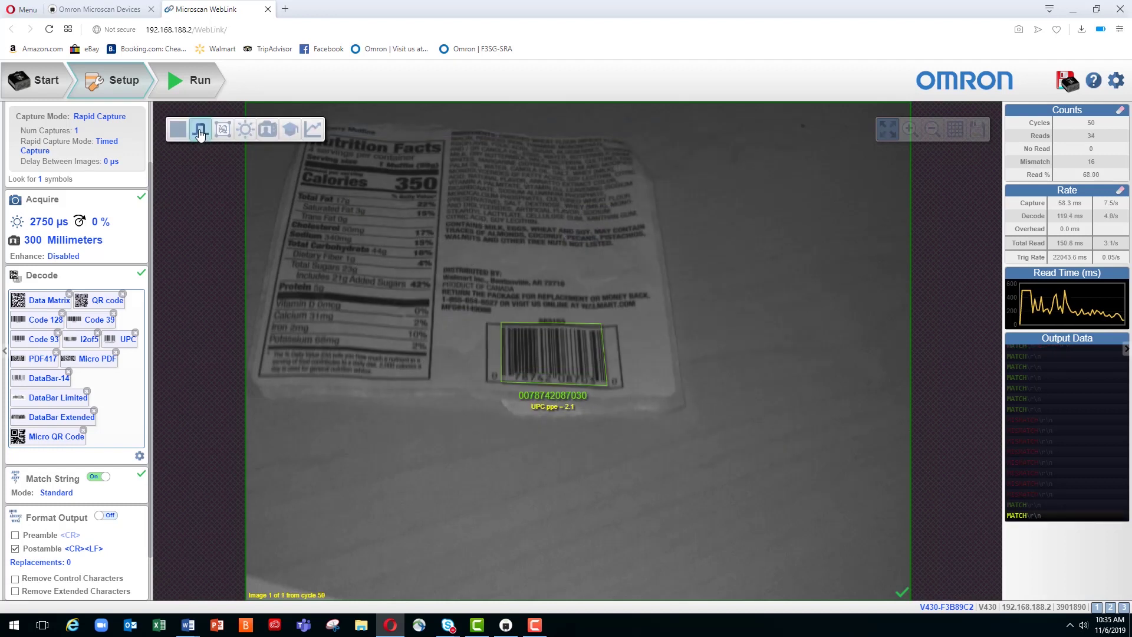
{"action": "left_click", "coordinate": [200, 131]}
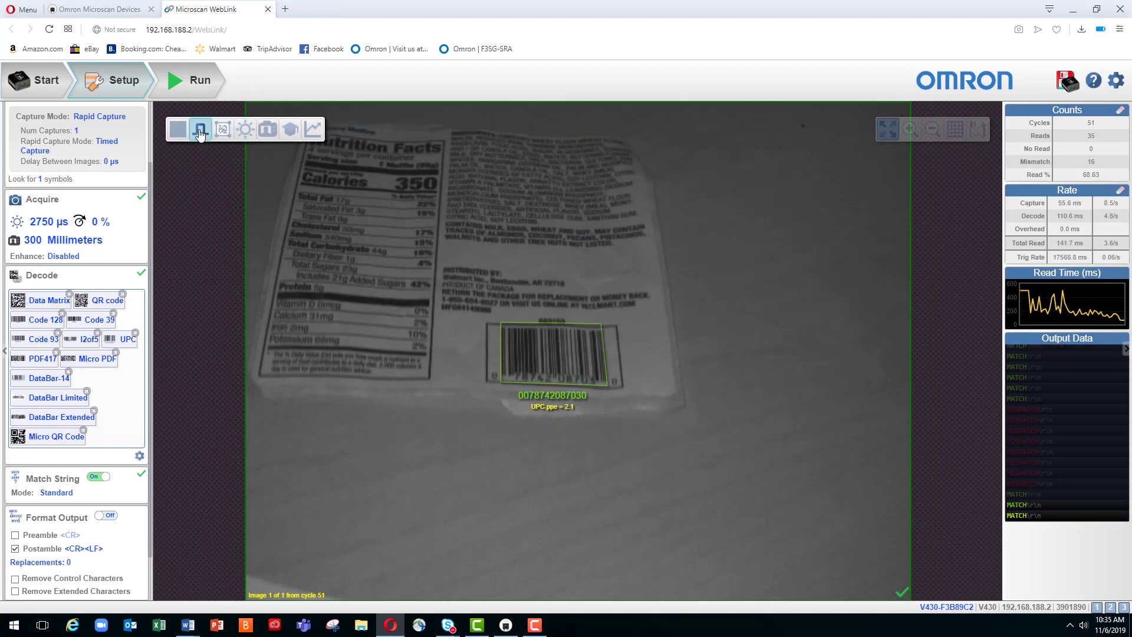
{"action": "left_click", "coordinate": [200, 131]}
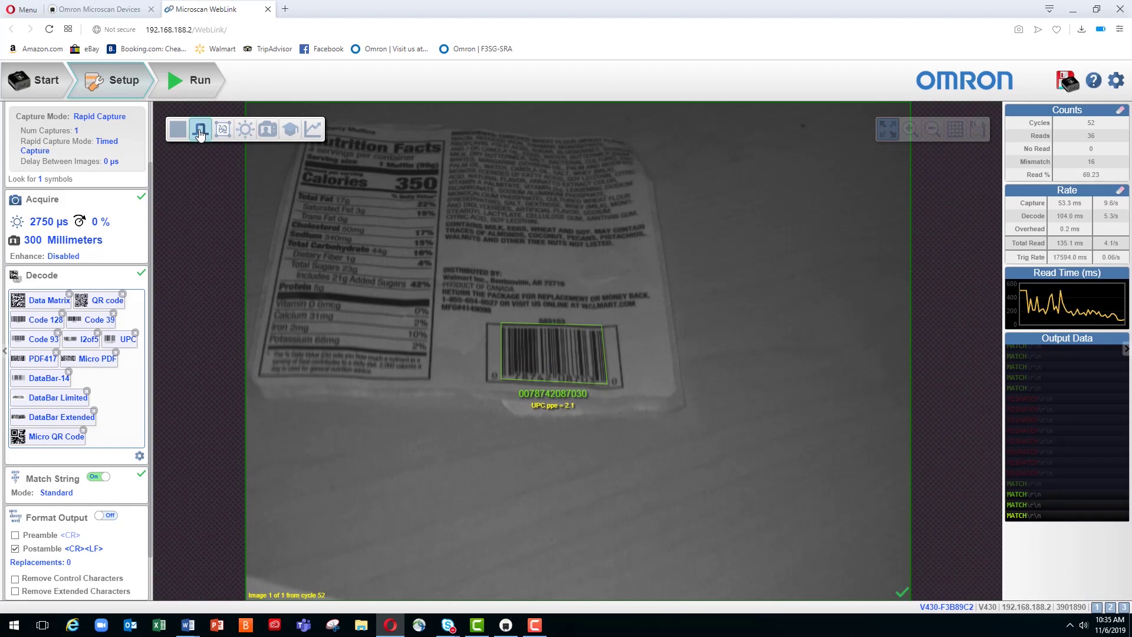
{"action": "left_click", "coordinate": [200, 131]}
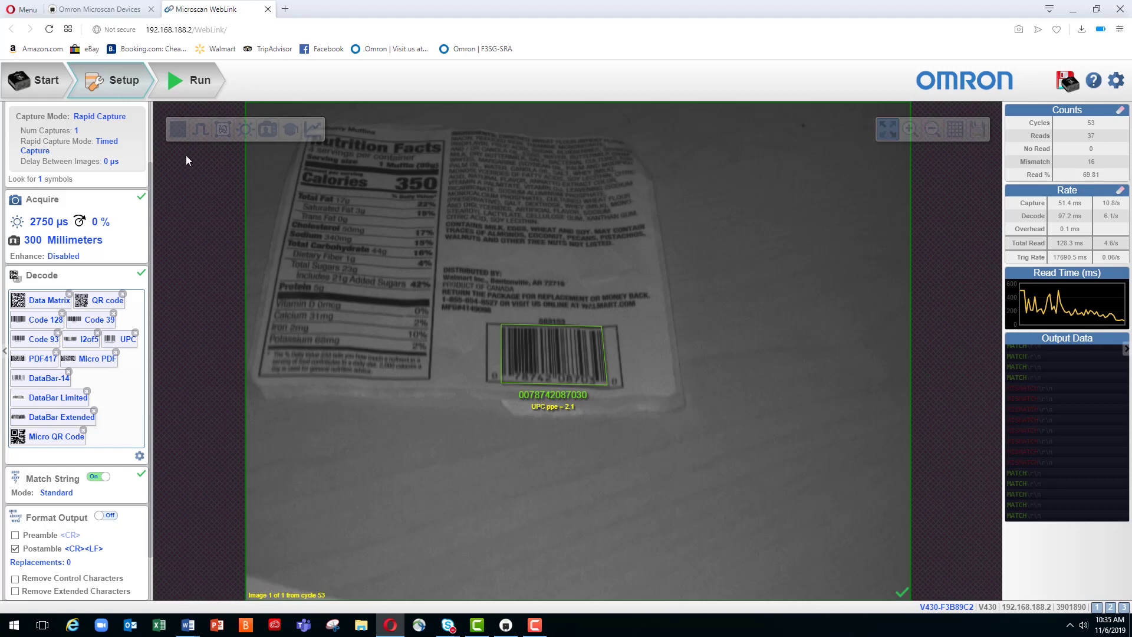
{"action": "left_click", "coordinate": [200, 132]}
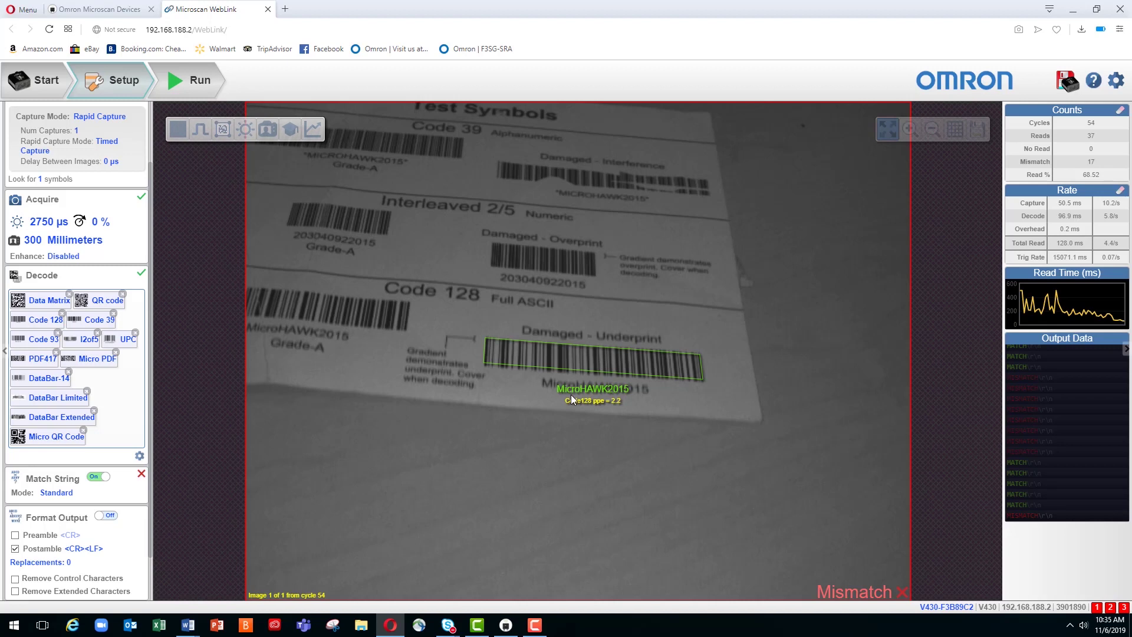
Trigger four more MicroHAWK2015 Code 128 reads, each output as MISMATCH, bringing mismatches to 21
{"action": "left_click", "coordinate": [204, 135]}
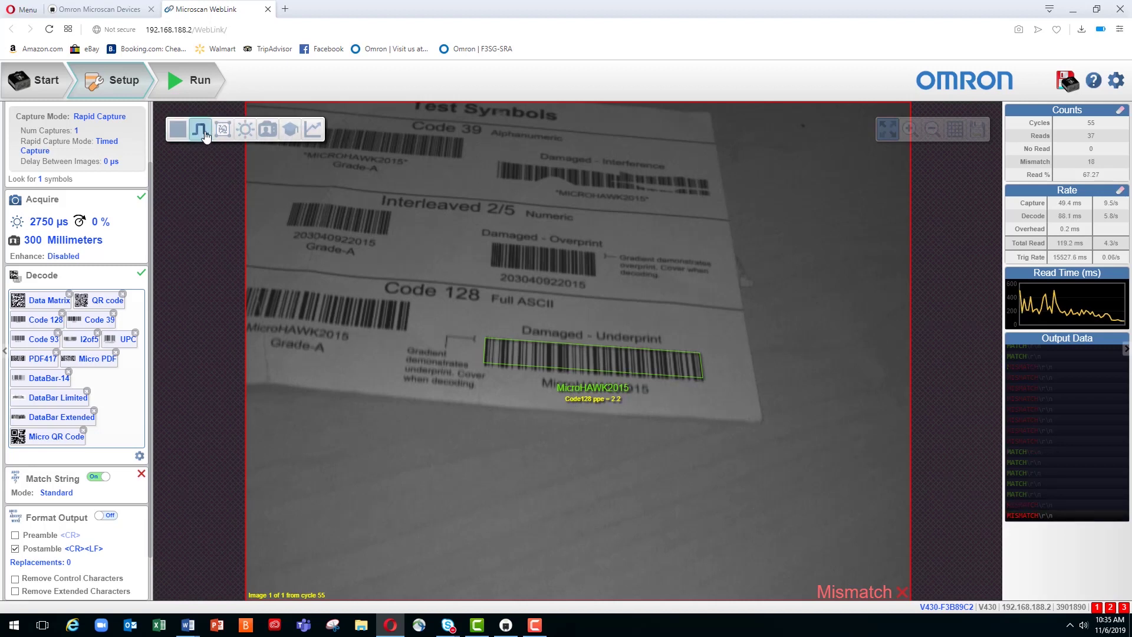
{"action": "left_click", "coordinate": [204, 135]}
{"action": "left_click", "coordinate": [204, 135]}
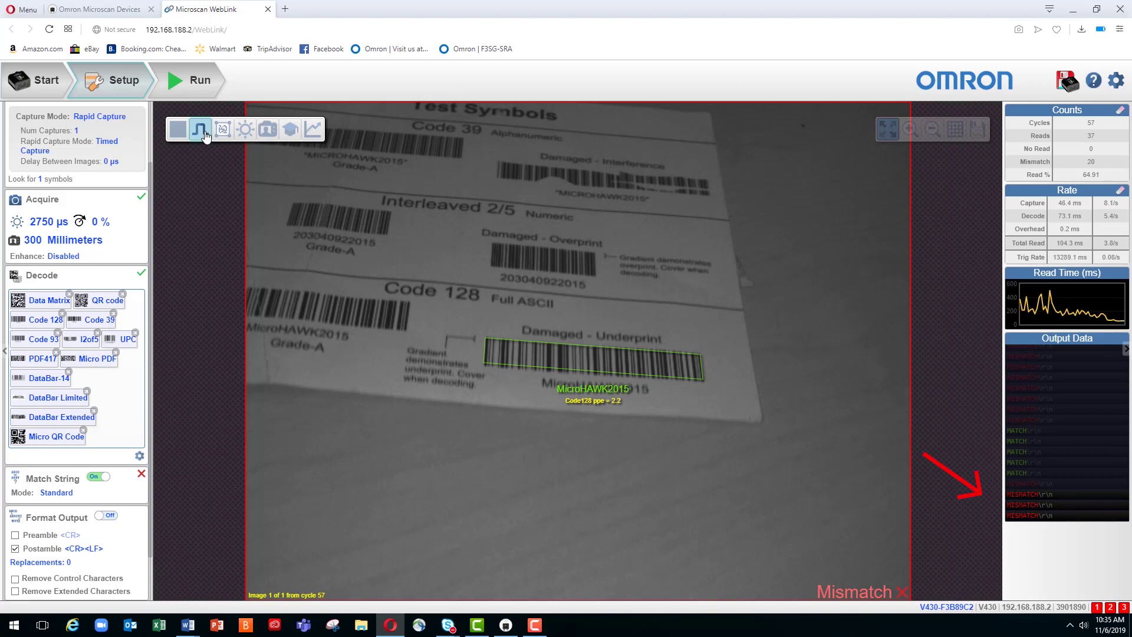
{"action": "left_click", "coordinate": [204, 135]}
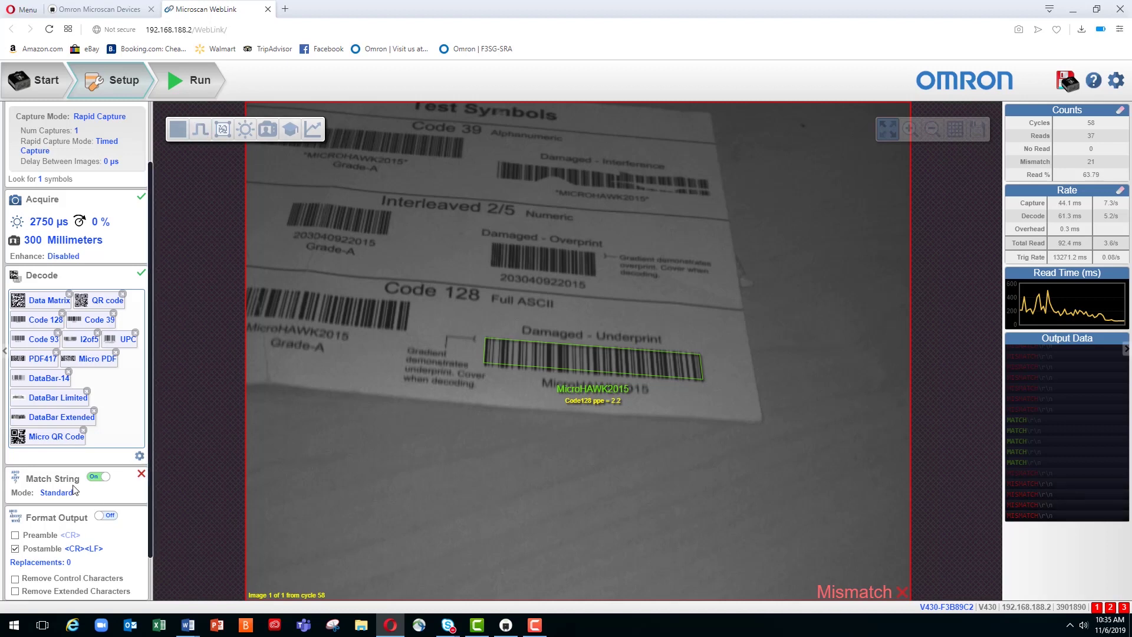
{"action": "left_click", "coordinate": [56, 492]}
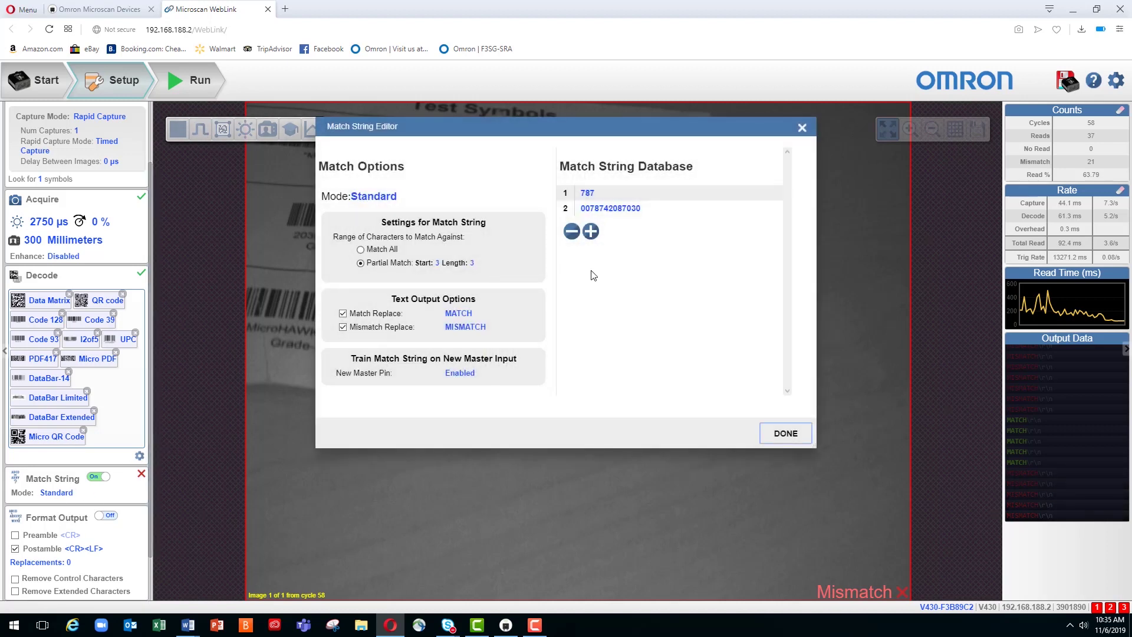
{"action": "left_click", "coordinate": [609, 210]}
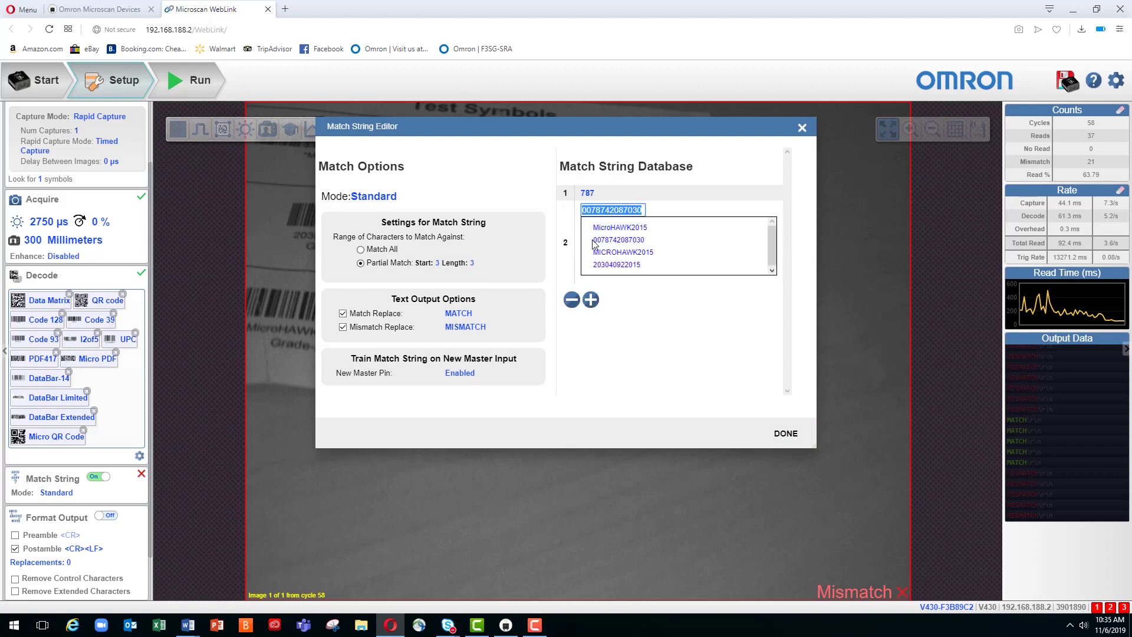
{"action": "left_click", "coordinate": [774, 436]}
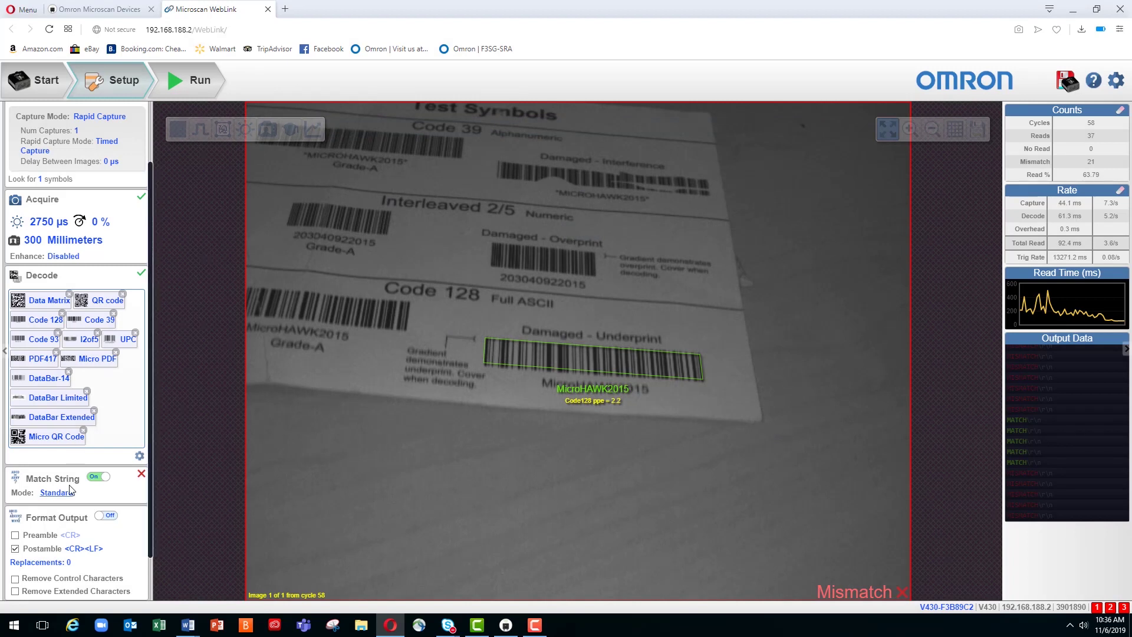
{"action": "left_click", "coordinate": [200, 130]}
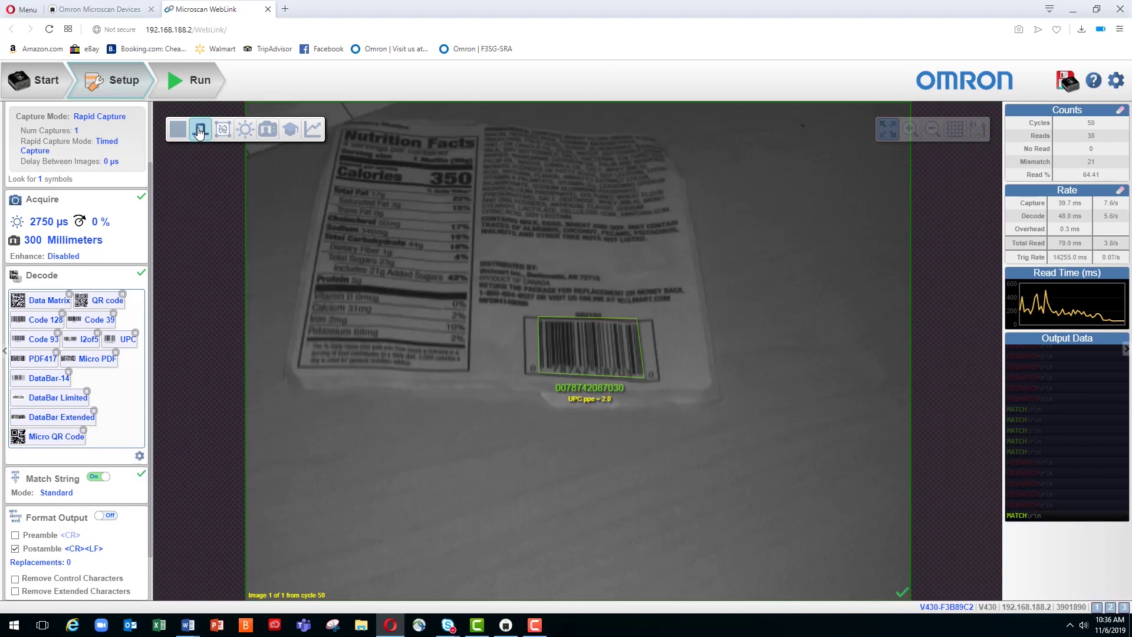
{"action": "left_click", "coordinate": [199, 132]}
{"action": "left_click", "coordinate": [201, 133]}
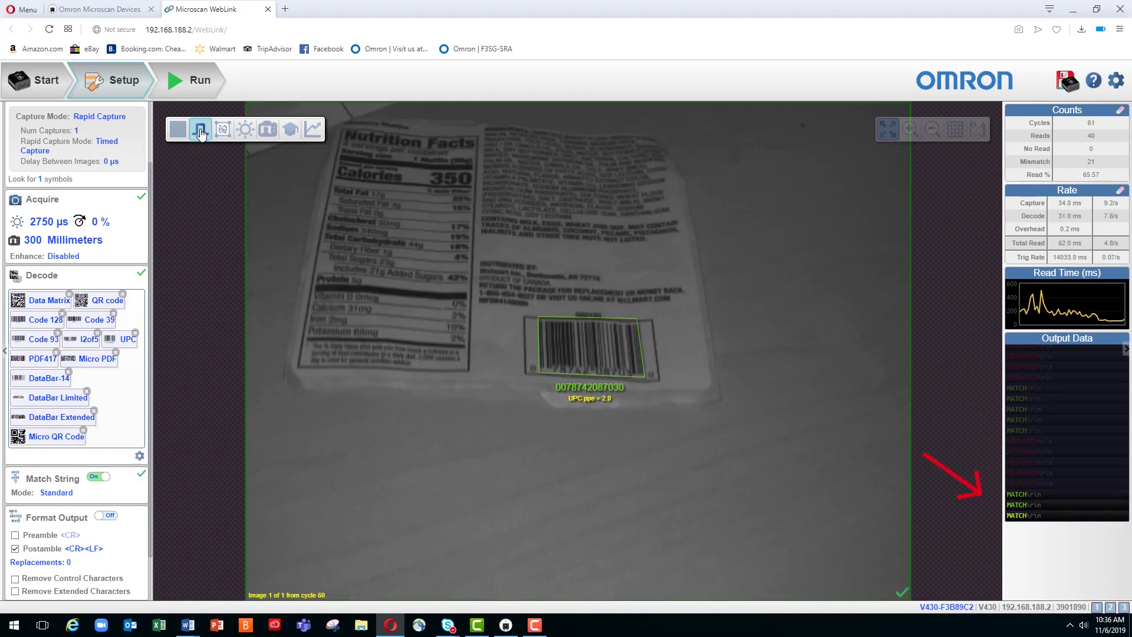
{"action": "left_click", "coordinate": [200, 133]}
{"action": "left_click", "coordinate": [200, 133]}
{"action": "left_click", "coordinate": [200, 133]}
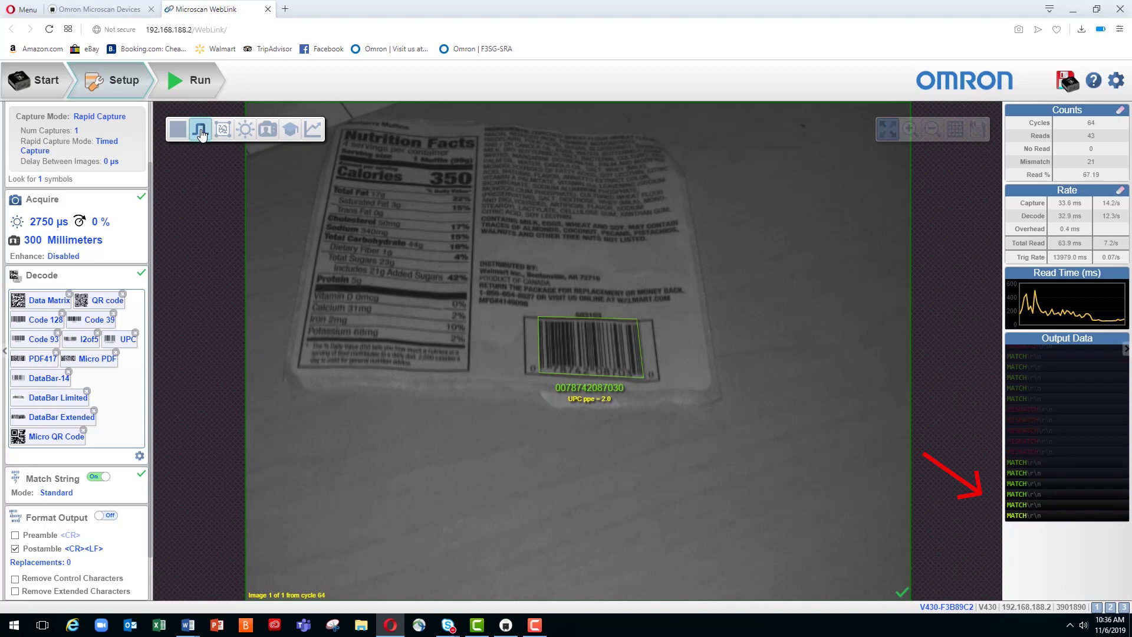
{"action": "left_click", "coordinate": [200, 132]}
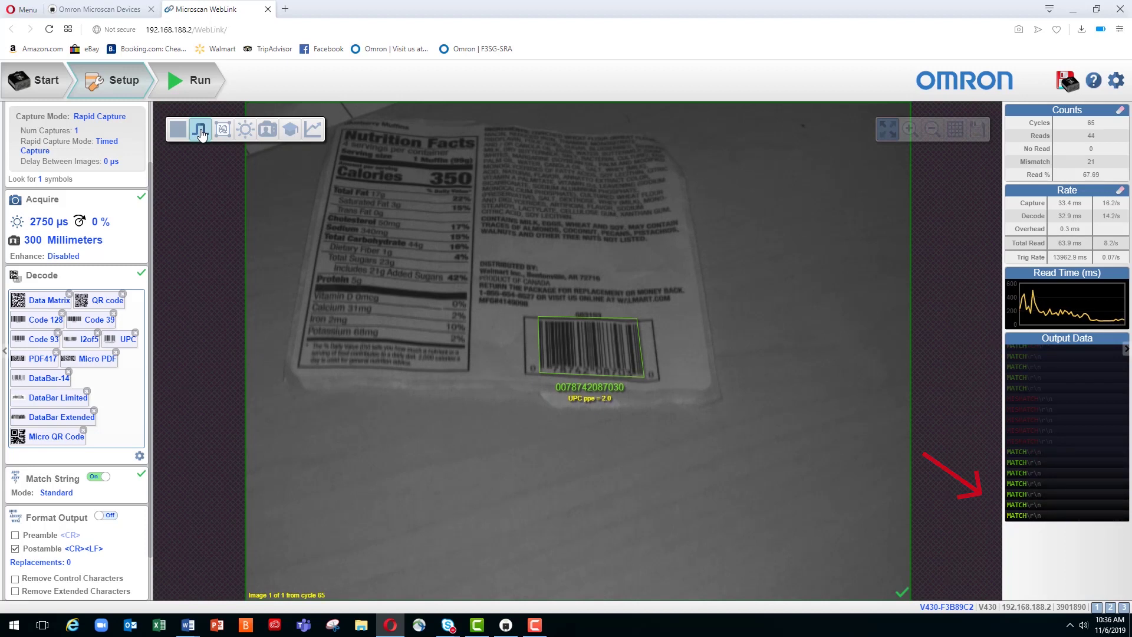